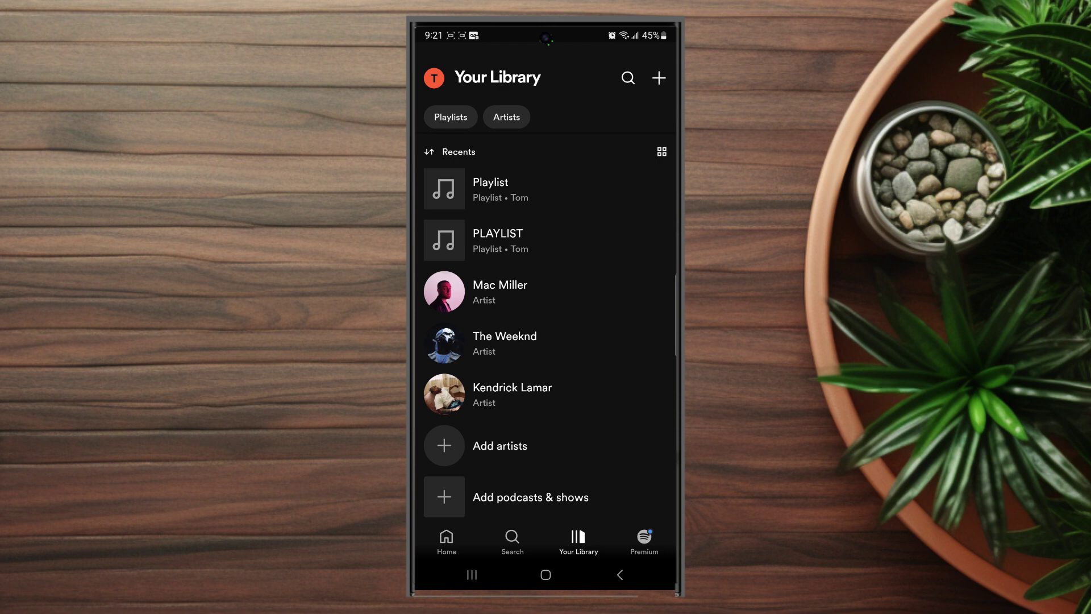
Create a new playlist from Your Library, correcting its name to 'Playlist'
{"action": "left_click", "coordinate": [659, 78]}
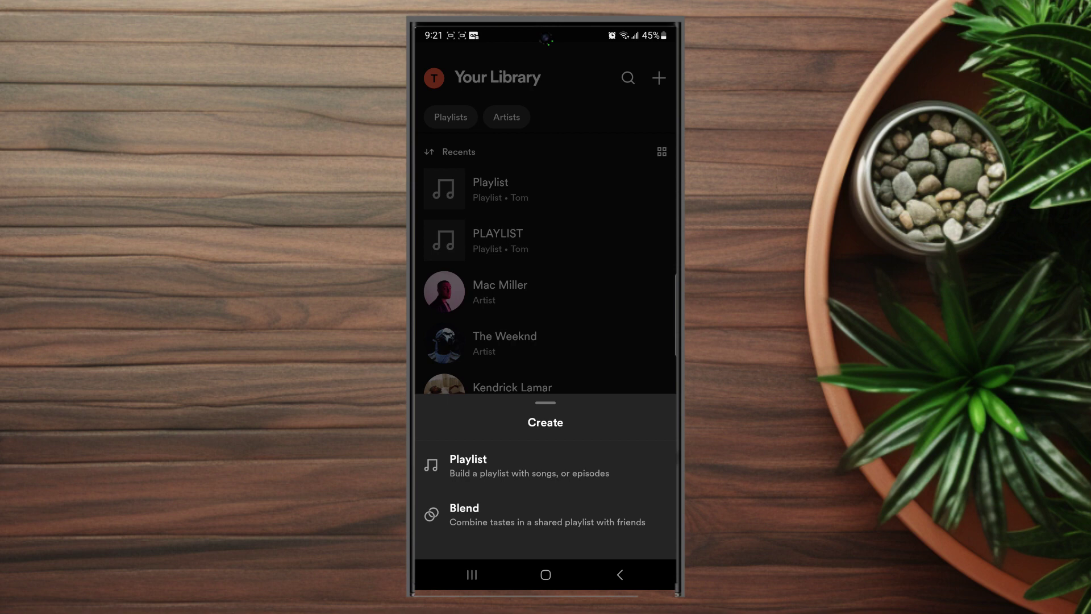
{"action": "left_click", "coordinate": [604, 465]}
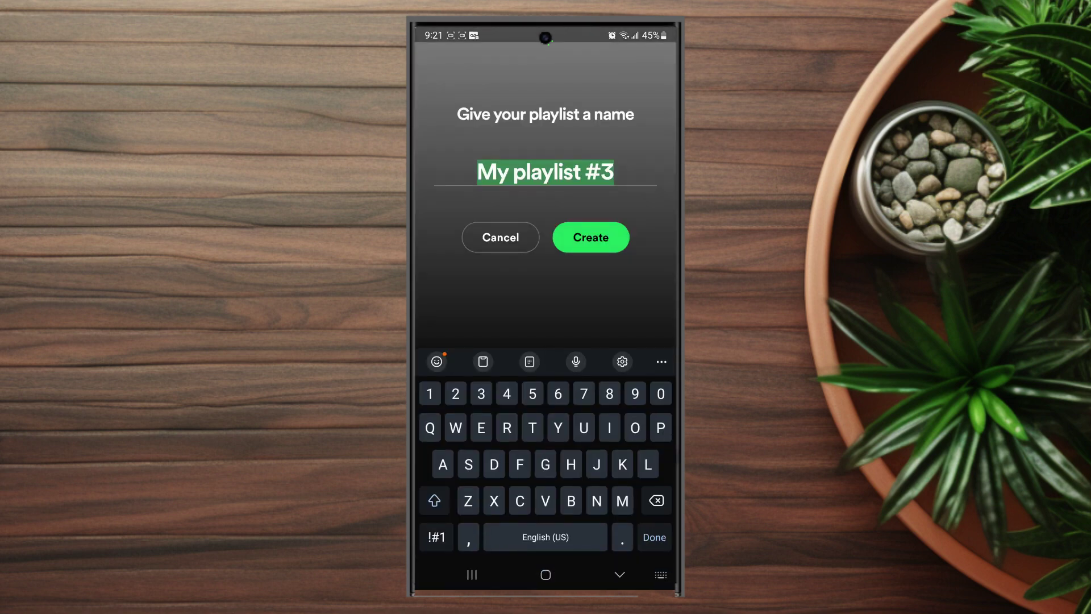
{"action": "type", "text": "Play"}
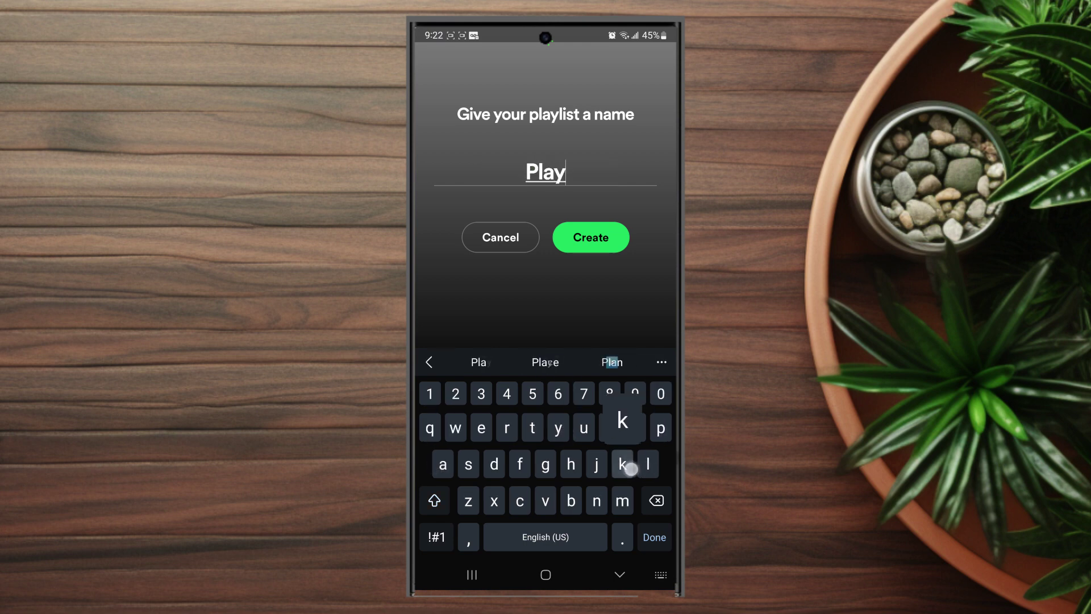
{"action": "type", "text": "kist"}
{"action": "key", "text": "BackSpace"}
{"action": "key", "text": "BackSpace"}
{"action": "key", "text": "BackSpace"}
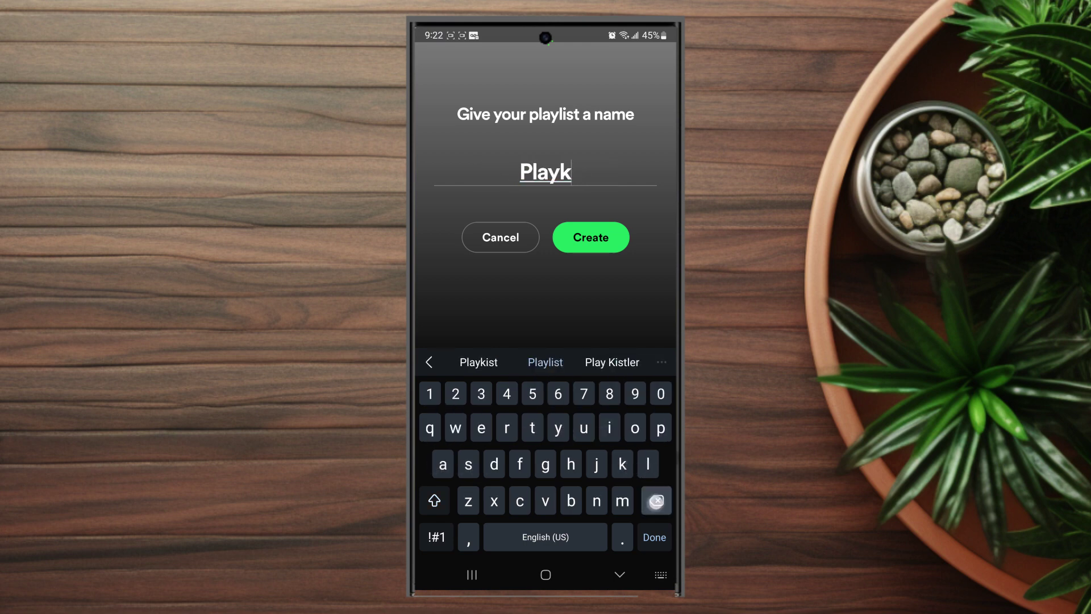
{"action": "key", "text": "BackSpace"}
{"action": "type", "text": "list"}
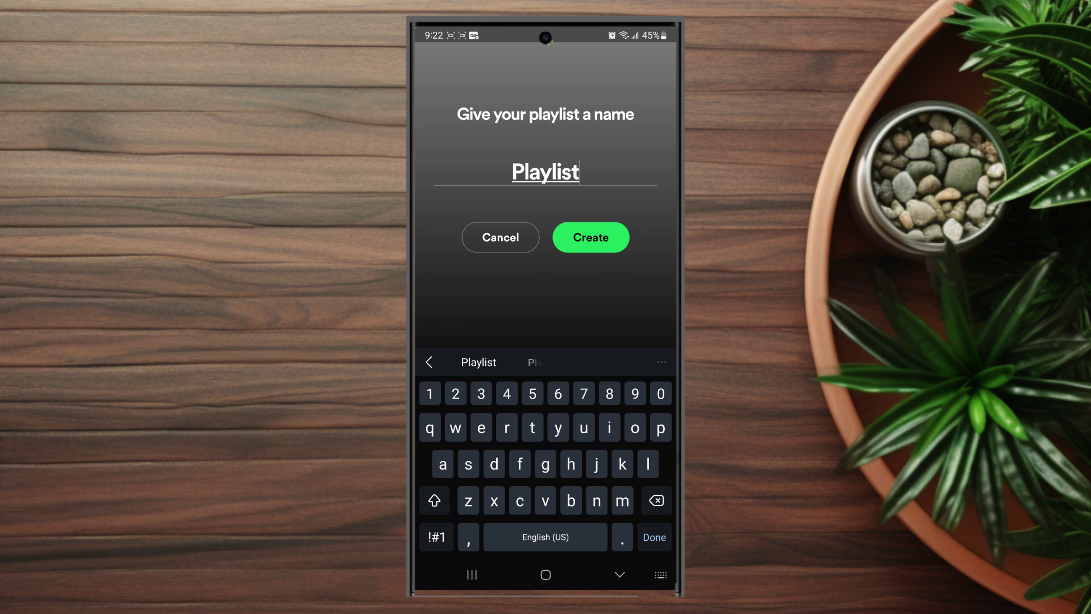
{"action": "key", "text": "Return"}
{"action": "scroll", "coordinate": [648, 213], "scroll_direction": "down", "scroll_amount": 5}
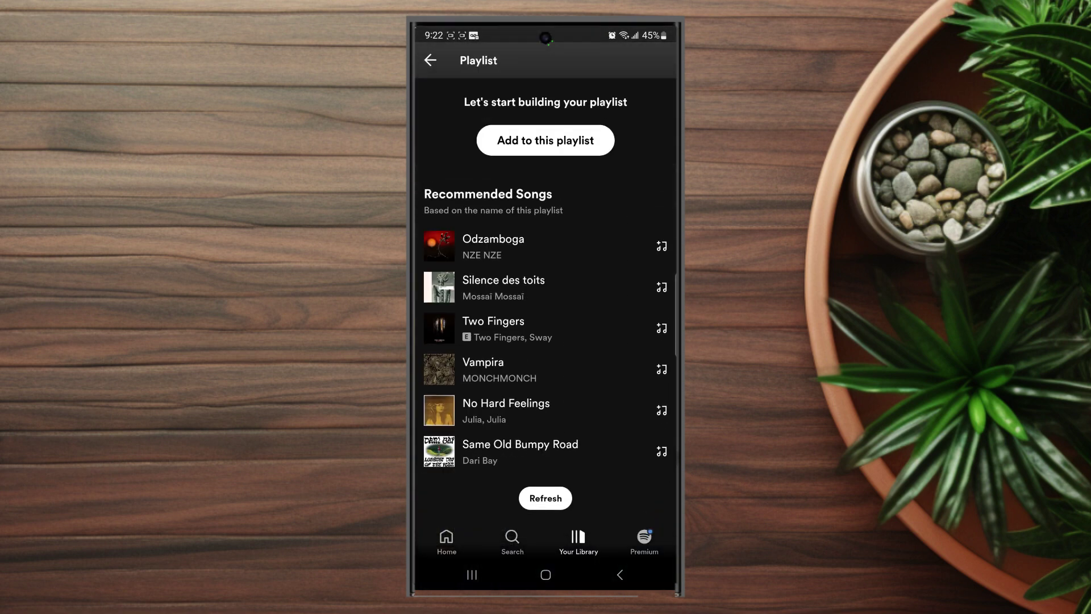
Open 'Add to this playlist' to show the search field and suggested tracks
{"action": "left_click", "coordinate": [545, 140]}
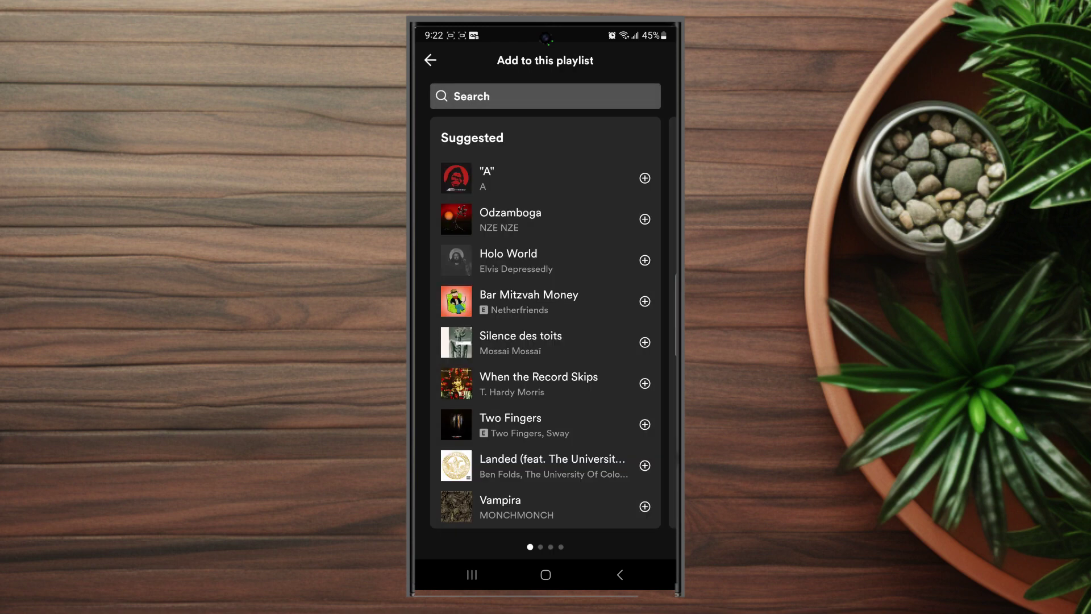